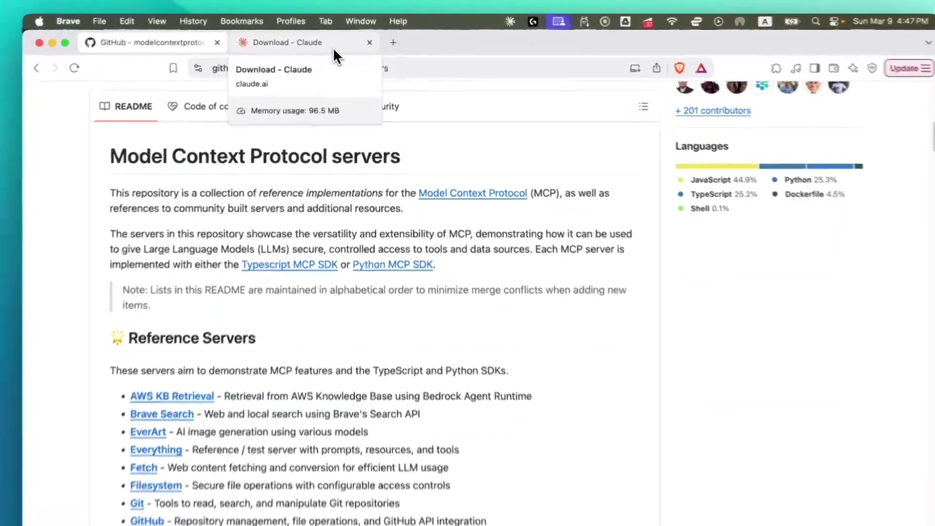
# - Switch from GitHub's MCP servers README to the 'Download - Claude' page in Brave
pyautogui.click(340, 44)
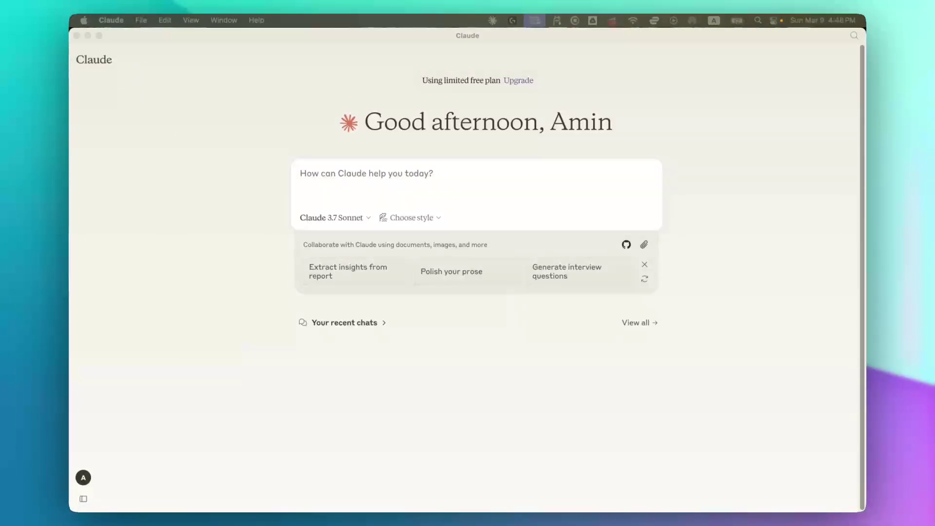
# - Open Claude's claude_desktop_config.json in nano from Terminal
pyautogui.moveTo(828, 76); pyautogui.dragTo(311, 73)
pyautogui.write('nano ~/Library/Application\\ Support/Claude/claude_desktop_config.json')
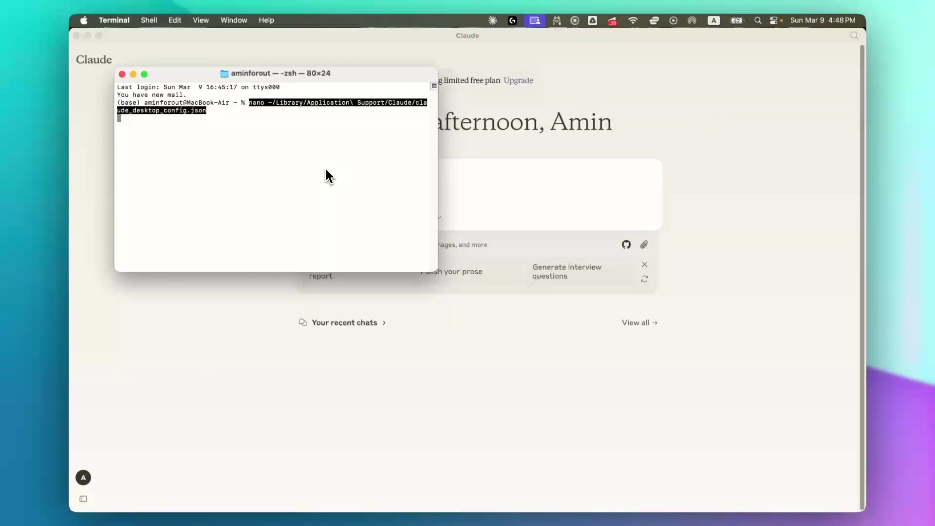
pyautogui.press('Return')
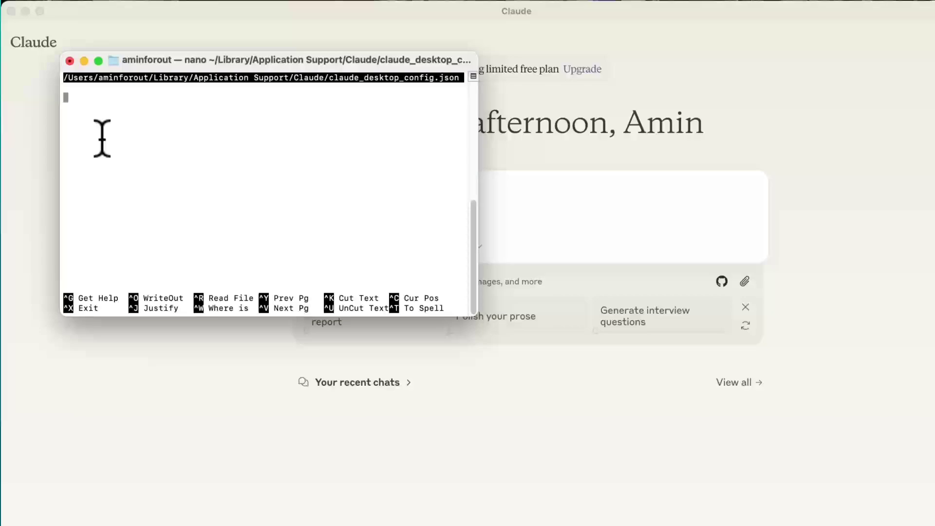
pyautogui.write('{   "mcpServers": {     "mcp-installer": {       "command": "npx",       "args": [         "@anaisbetts/mcp-installer"       ]     }   } }')
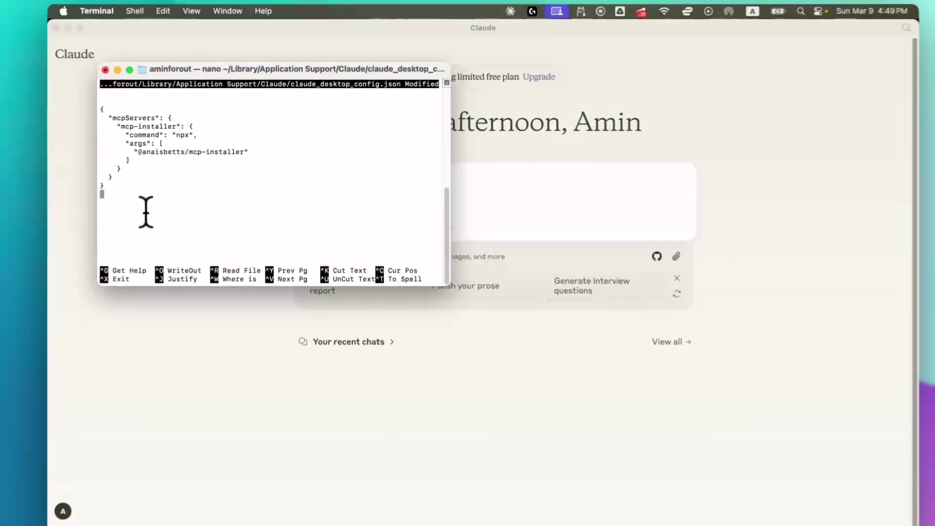
pyautogui.hotkey('ctrl', 'x')
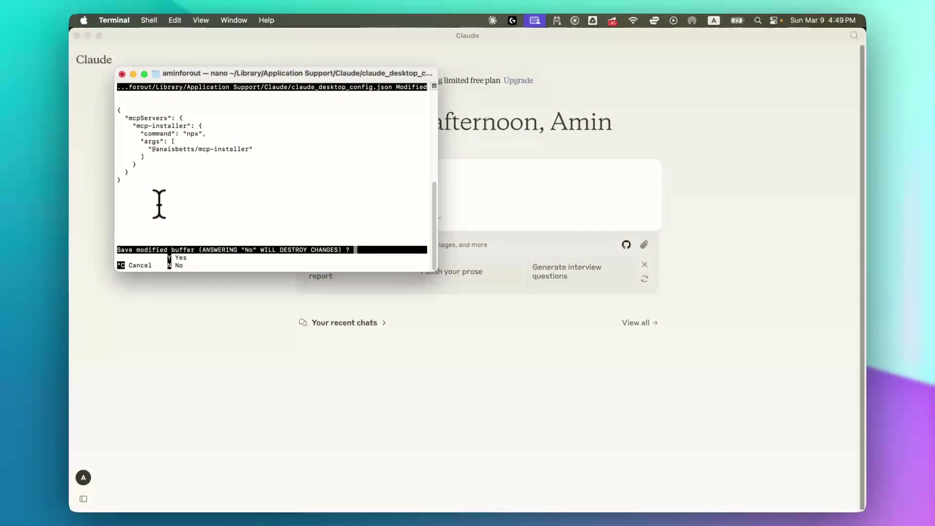
pyautogui.press('y')
pyautogui.press('Return')
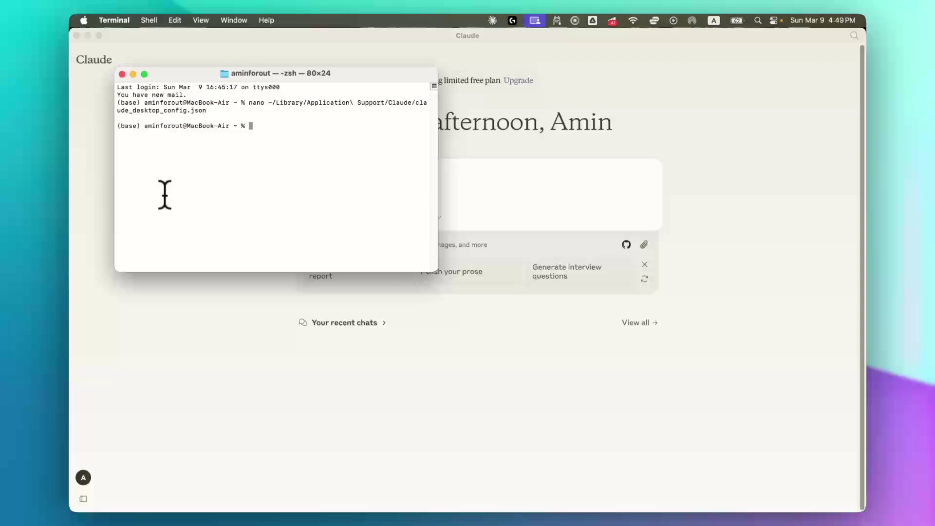
pyautogui.click(720, 200)
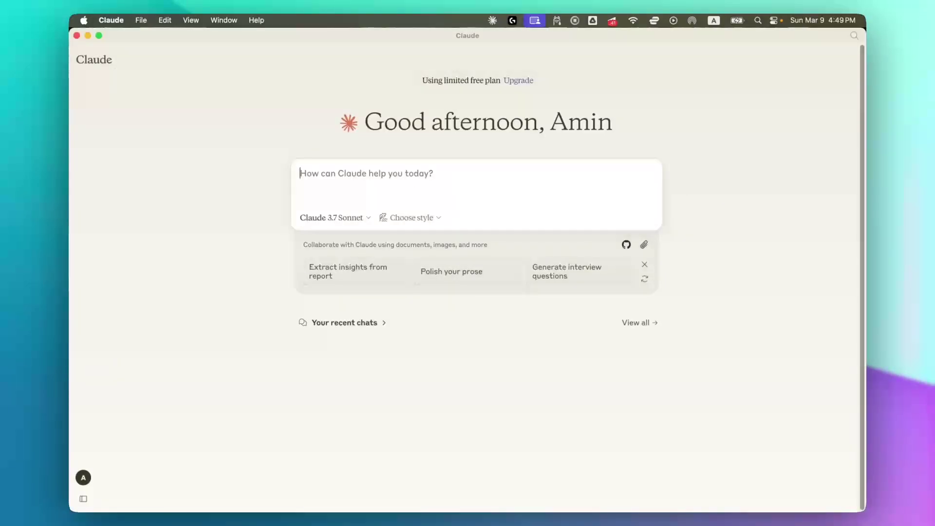
# - Restart Claude and maximize its window so it loads the 2 MCP tools
pyautogui.press('super+q')
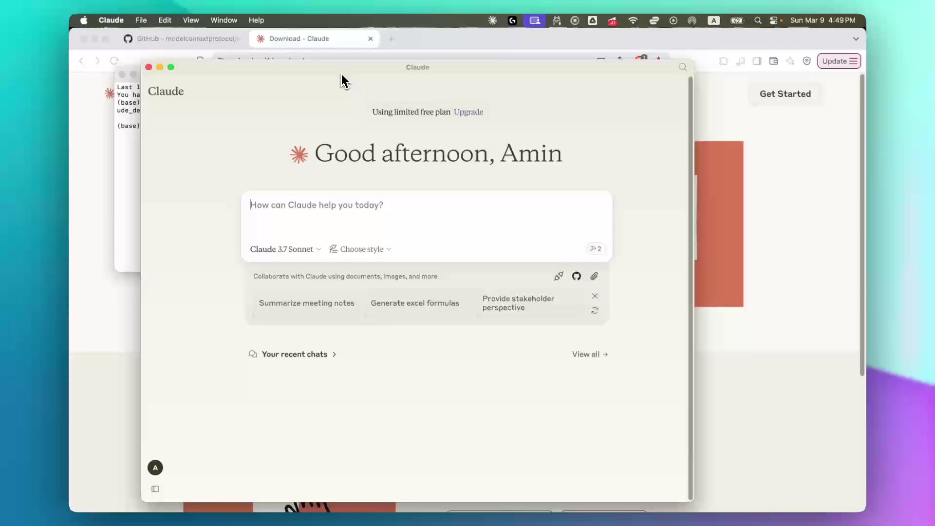
pyautogui.doubleClick(369, 67)
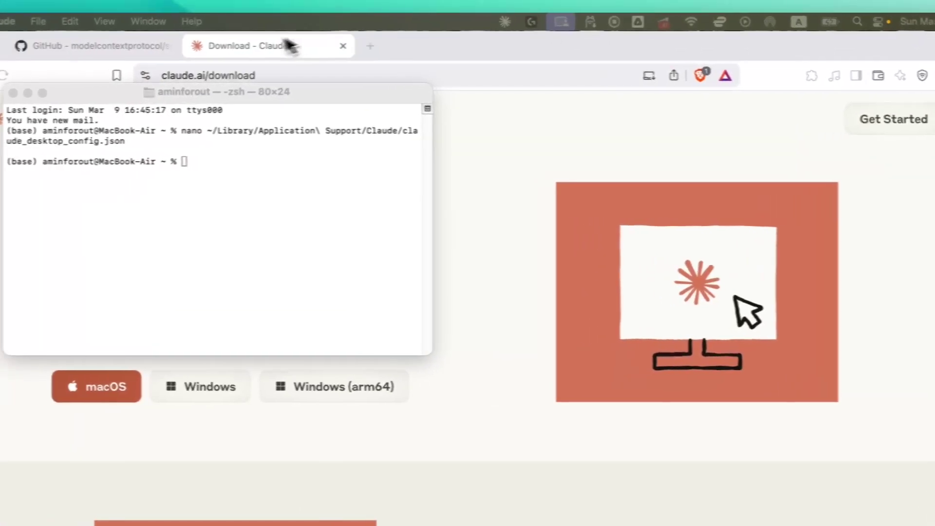
# - Scroll the GitHub MCP servers README past Reference Servers and Official Integrations to Community Servers
pyautogui.click(117, 43)
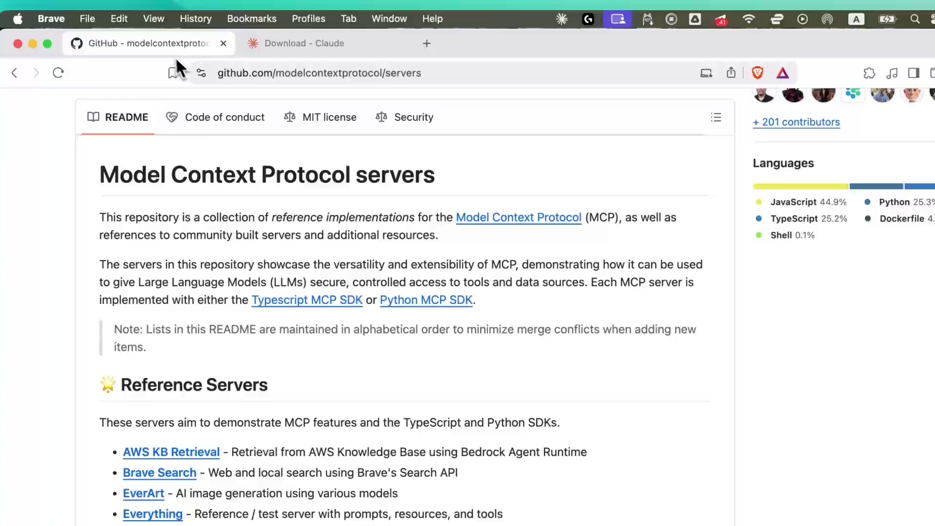
pyautogui.scroll(-5, 469, 369)
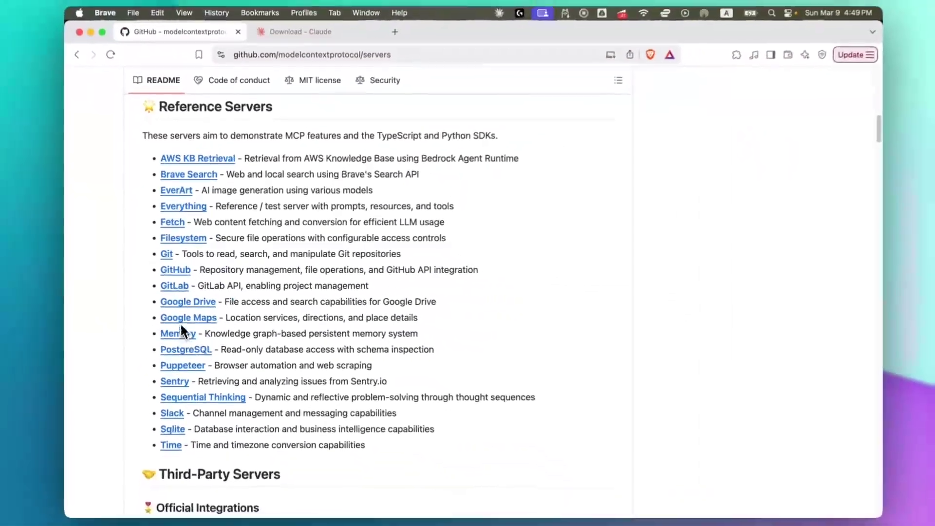
pyautogui.scroll(-10, 216, 287)
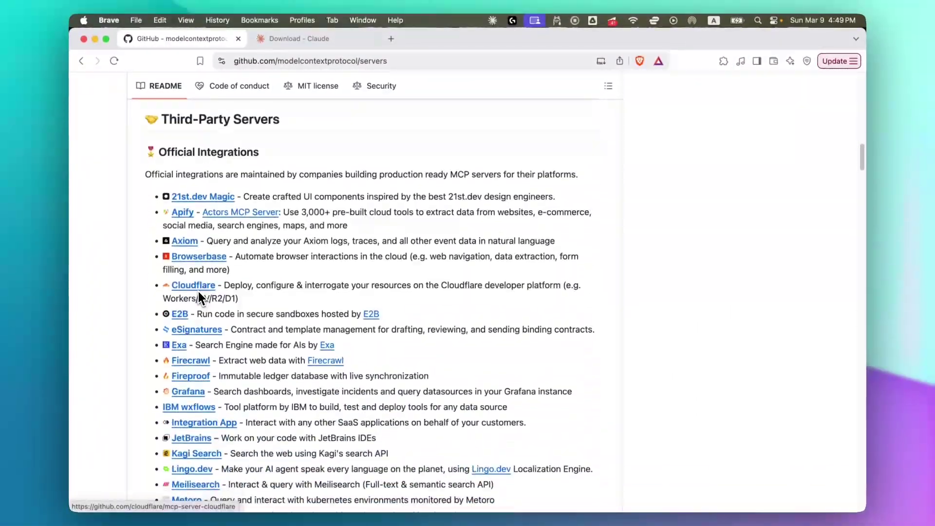
pyautogui.scroll(-8, 197, 293)
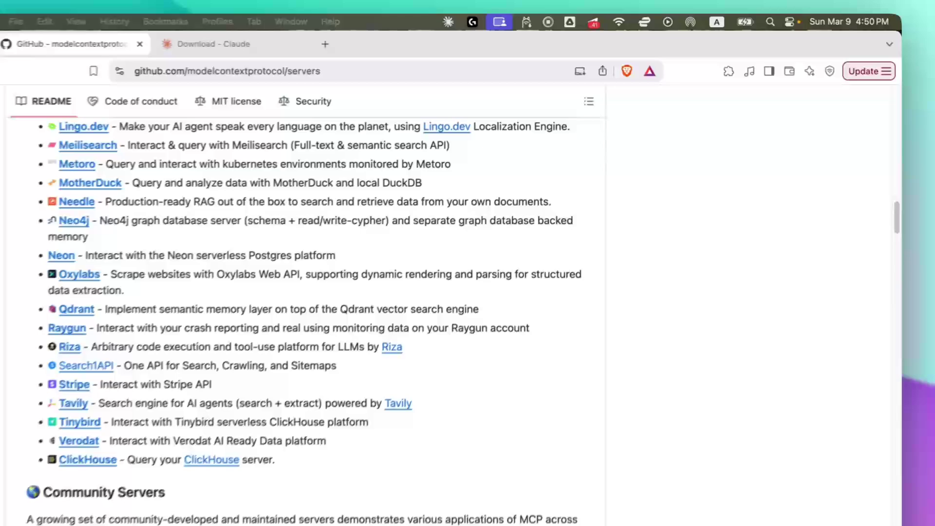
pyautogui.hotkey('ctrl', 'Right')
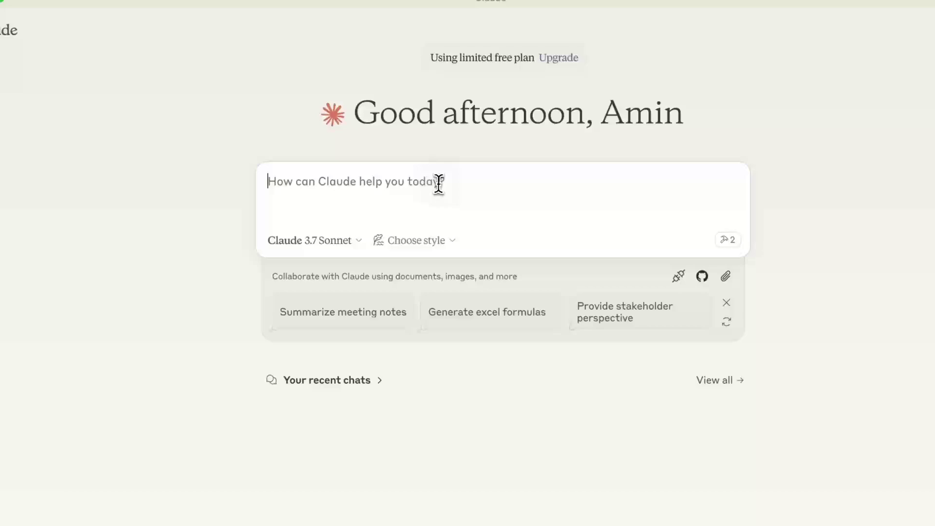
# - Send Claude 'install this:' followed by the Puppeteer mcpServers JSON config
pyautogui.press('super+v')
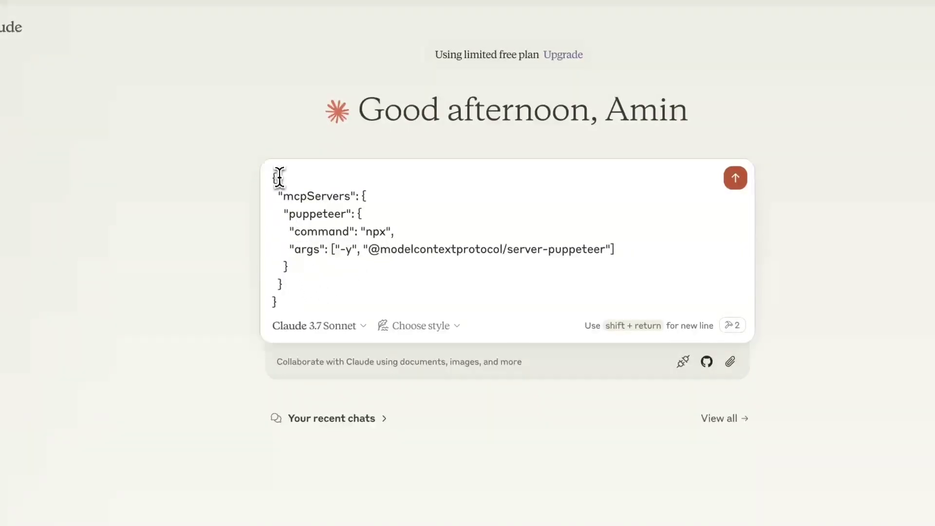
pyautogui.click(275, 178)
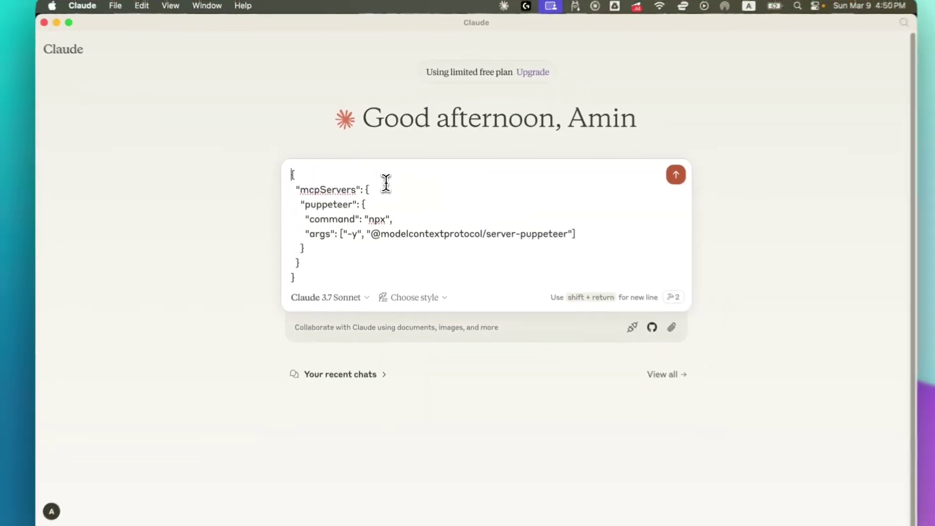
pyautogui.write('install this:')
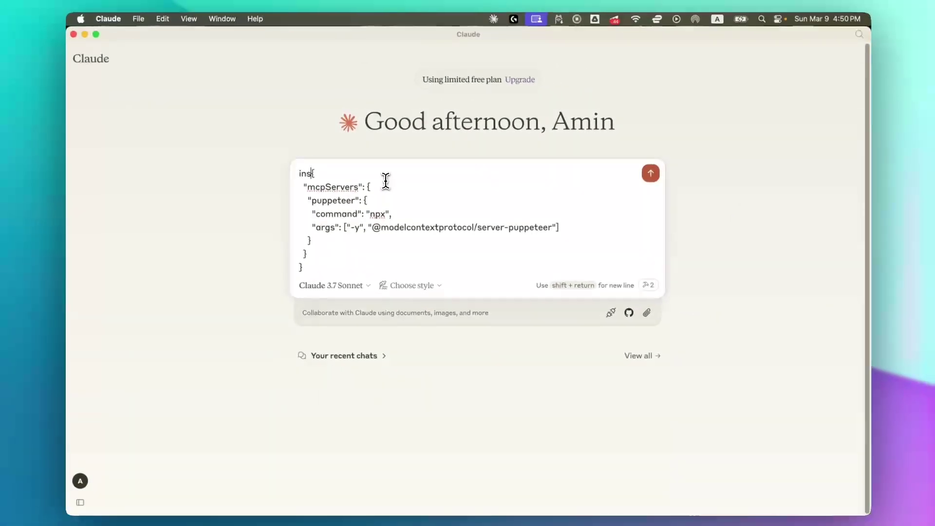
pyautogui.hotkey('shift', 'Return')
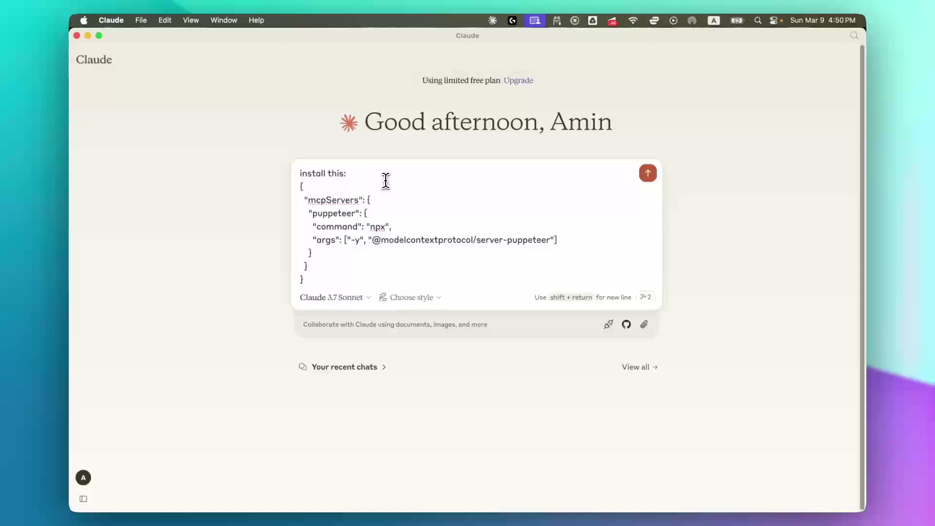
pyautogui.press('Return')
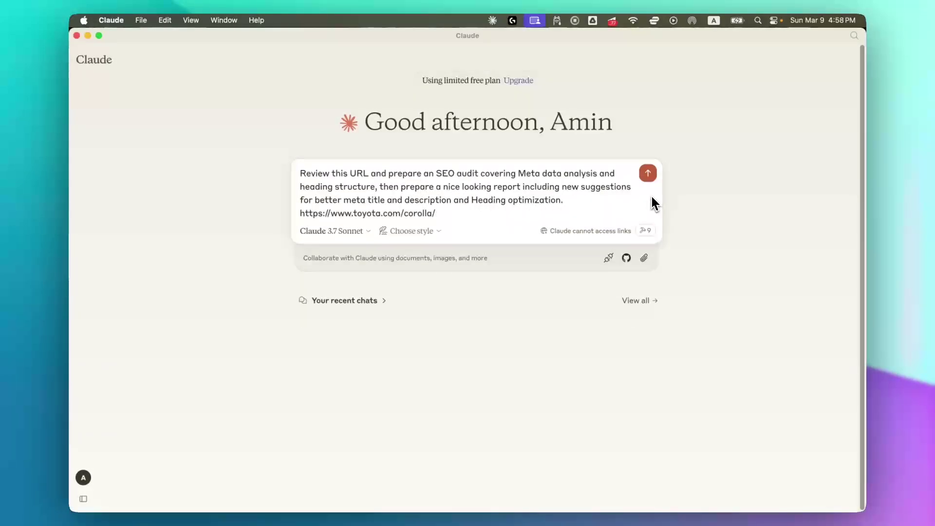
# - Send the Corolla SEO audit request and allow the Puppeteer, screenshot and page evaluation tools
pyautogui.press('Return')
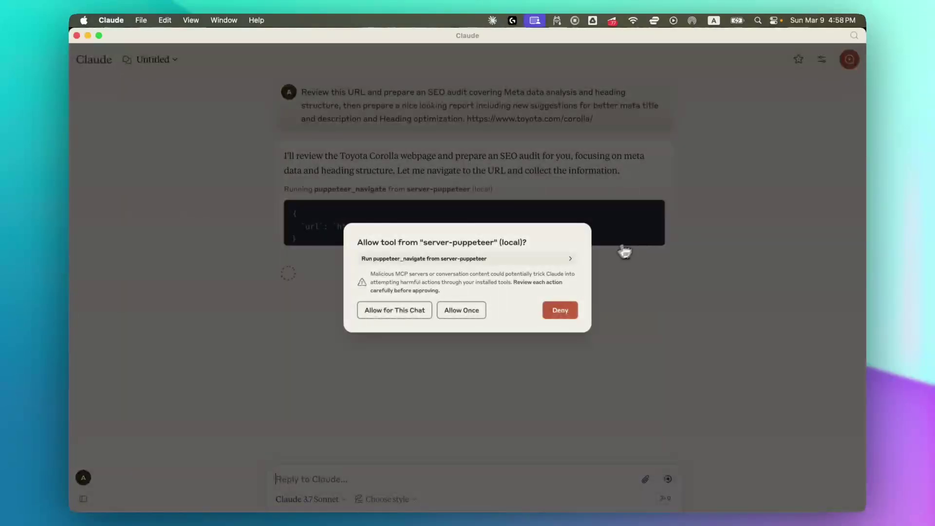
pyautogui.click(400, 309)
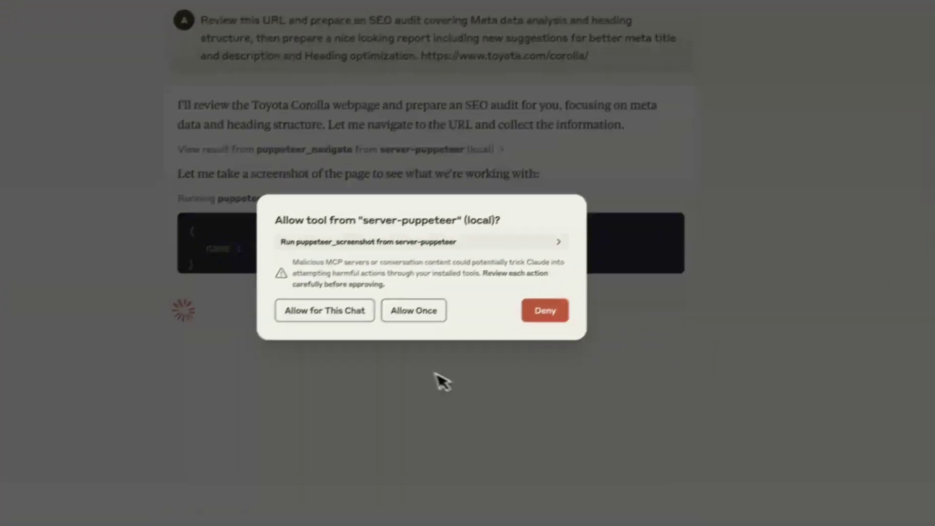
pyautogui.click(392, 291)
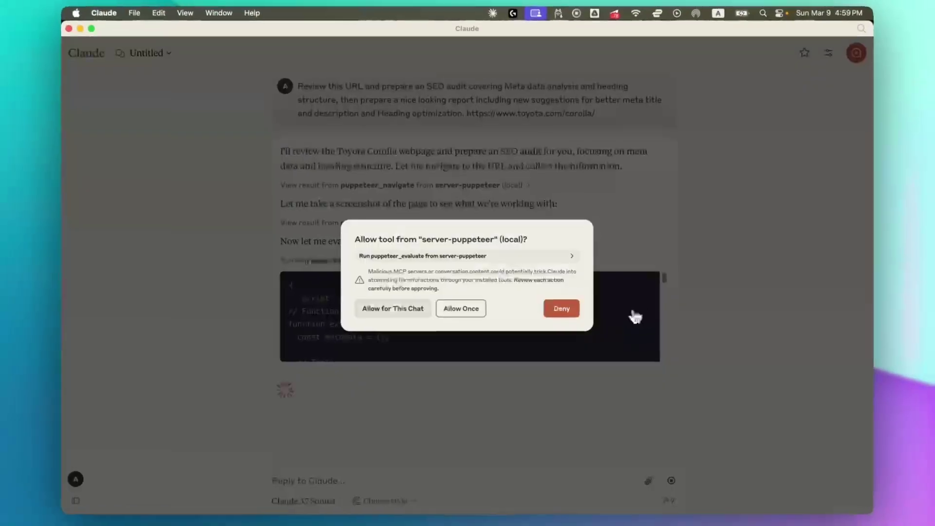
pyautogui.click(610, 280)
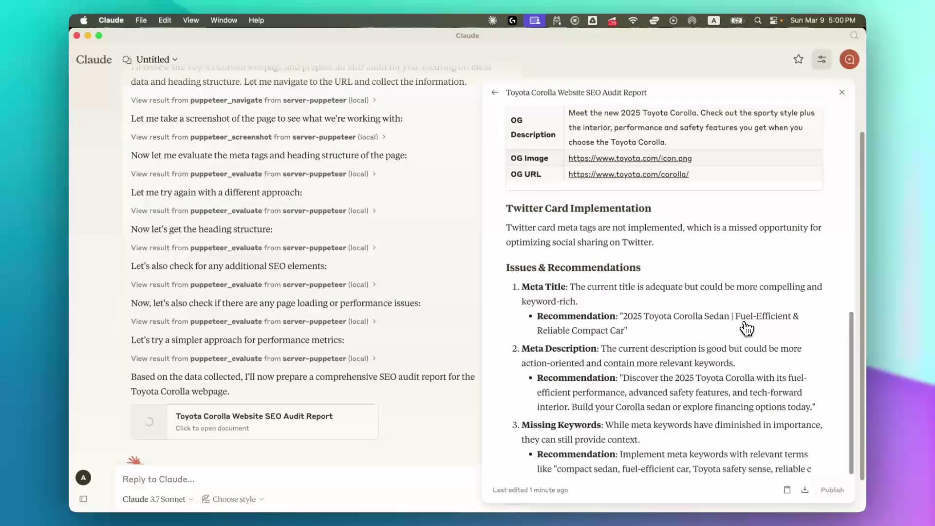
# - Read the Toyota Corolla SEO Audit Report artifact from meta data analysis down to the Conclusion
pyautogui.scroll(6, 750, 336)
pyautogui.scroll(4, 758, 331)
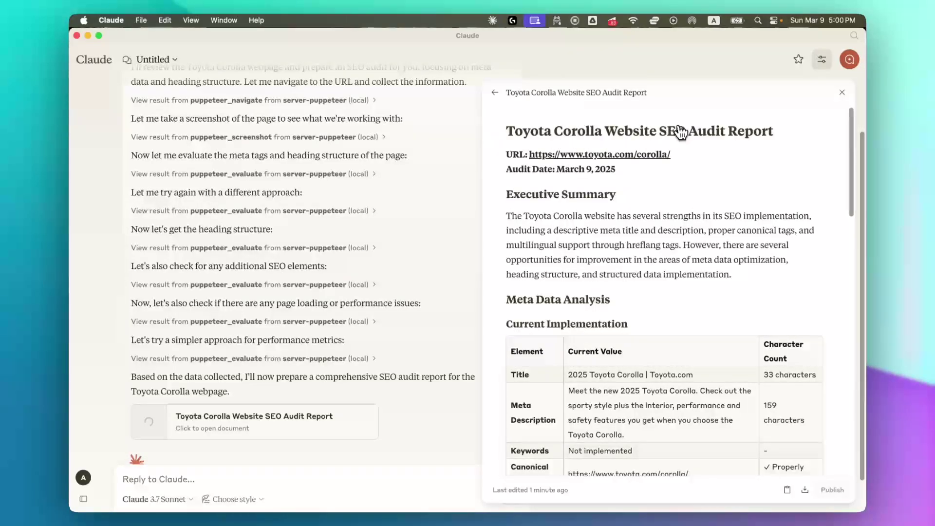
pyautogui.scroll(-3, 564, 292)
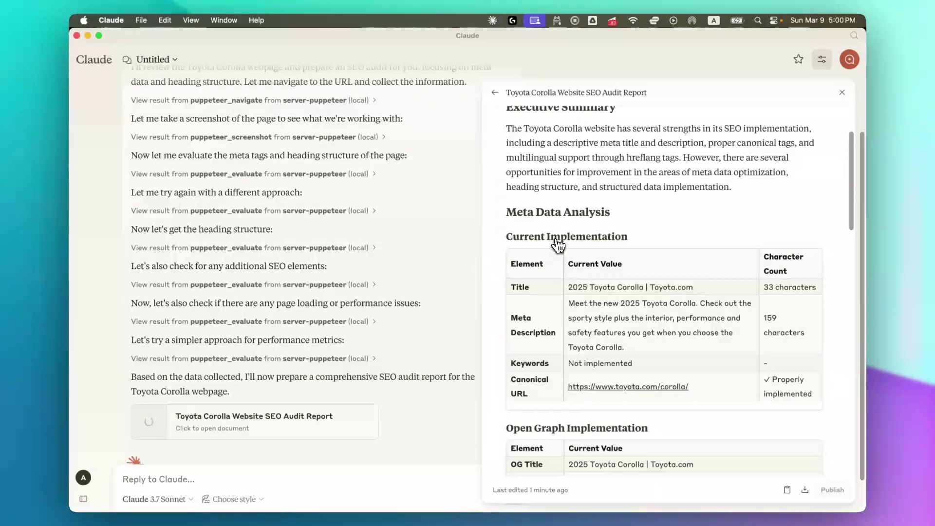
pyautogui.scroll(-5, 575, 283)
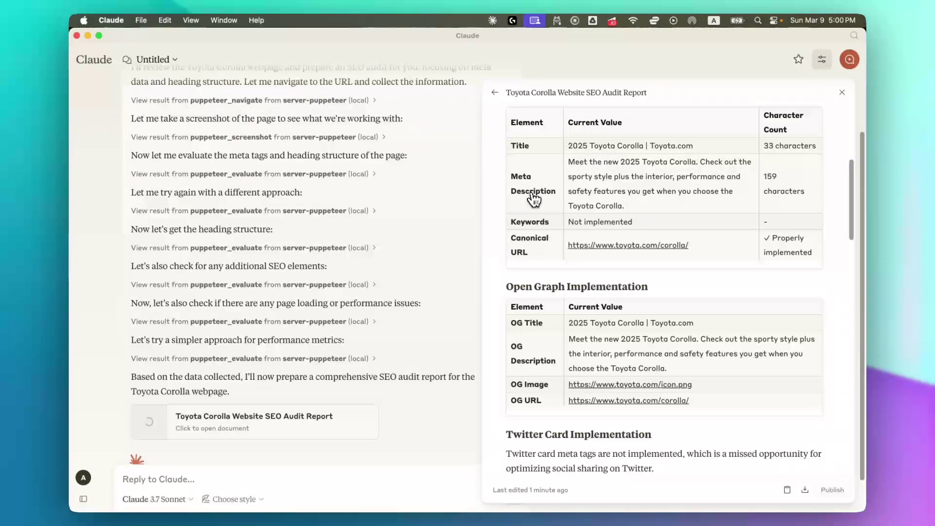
pyautogui.scroll(-3, 647, 282)
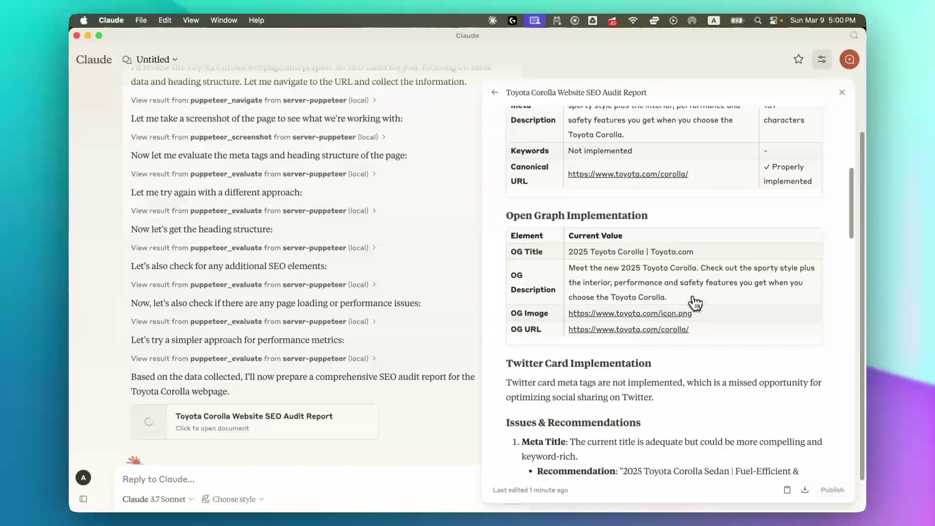
pyautogui.scroll(-8, 539, 274)
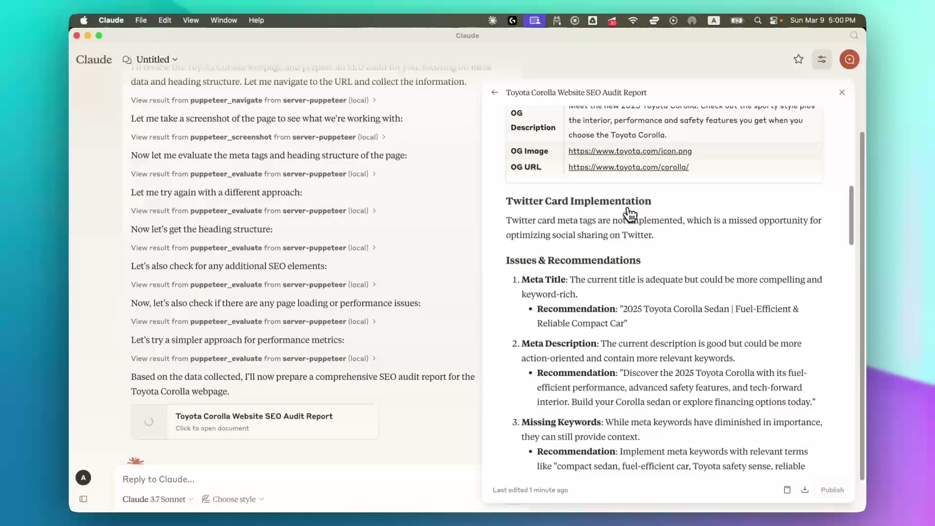
pyautogui.scroll(-12, 607, 222)
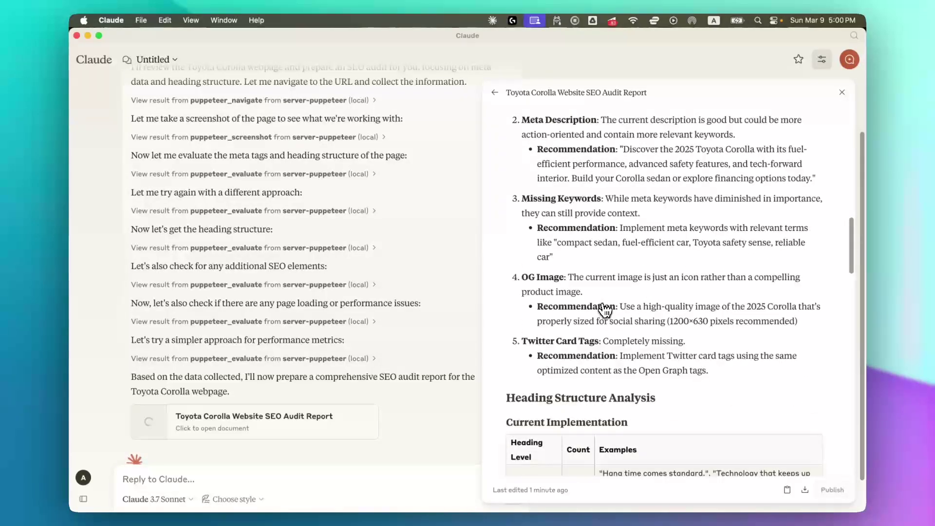
pyautogui.scroll(-2, 618, 292)
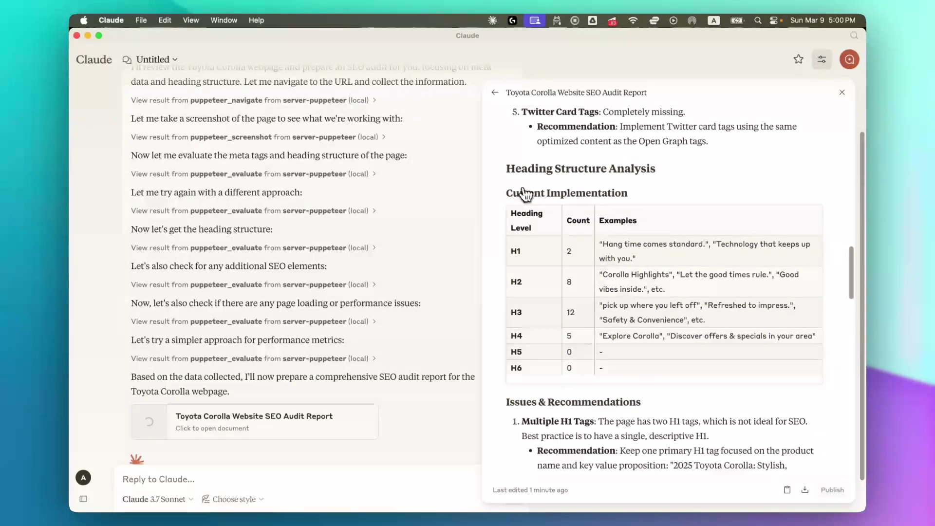
pyautogui.scroll(-1, 617, 264)
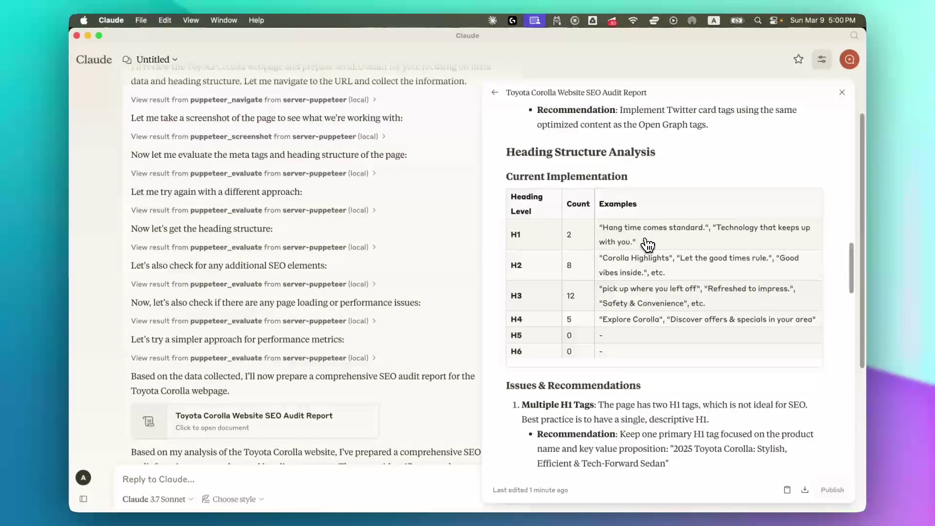
pyautogui.scroll(-10, 564, 384)
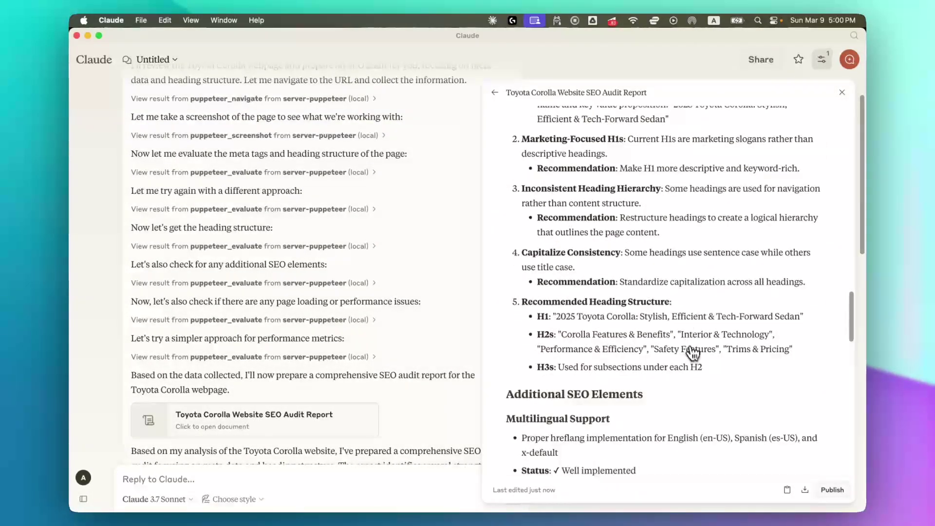
pyautogui.scroll(-6, 695, 360)
pyautogui.scroll(-15, 699, 387)
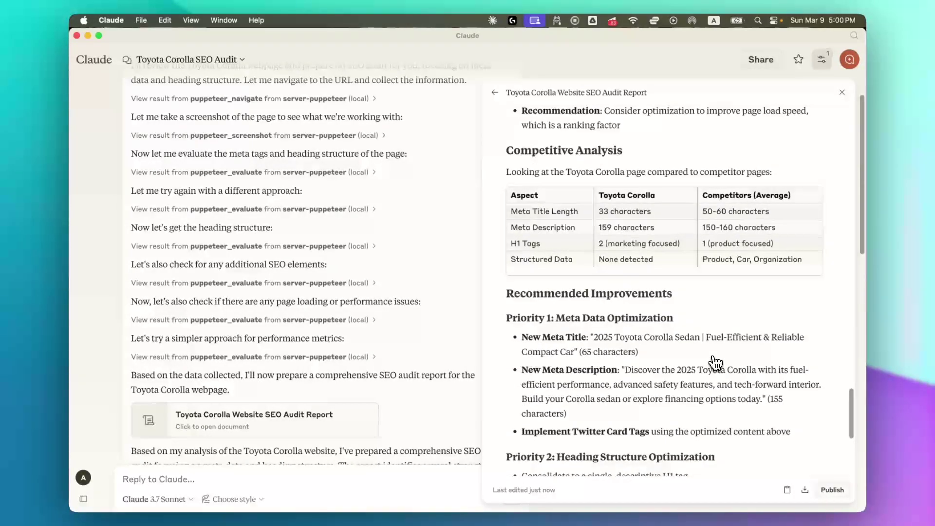
pyautogui.scroll(-7, 715, 363)
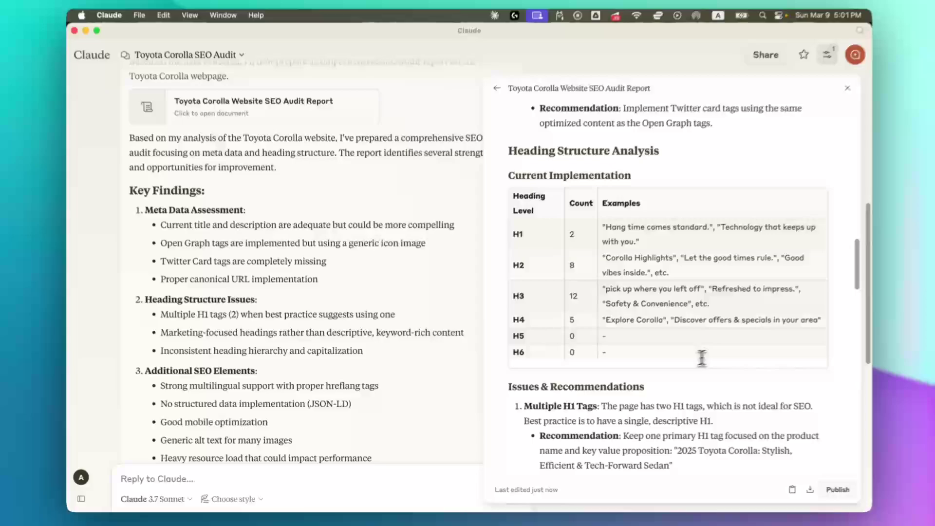
# - Ask Claude to visualize the Corolla heading structure as a collapsible React component
pyautogui.scroll(-7, 399, 386)
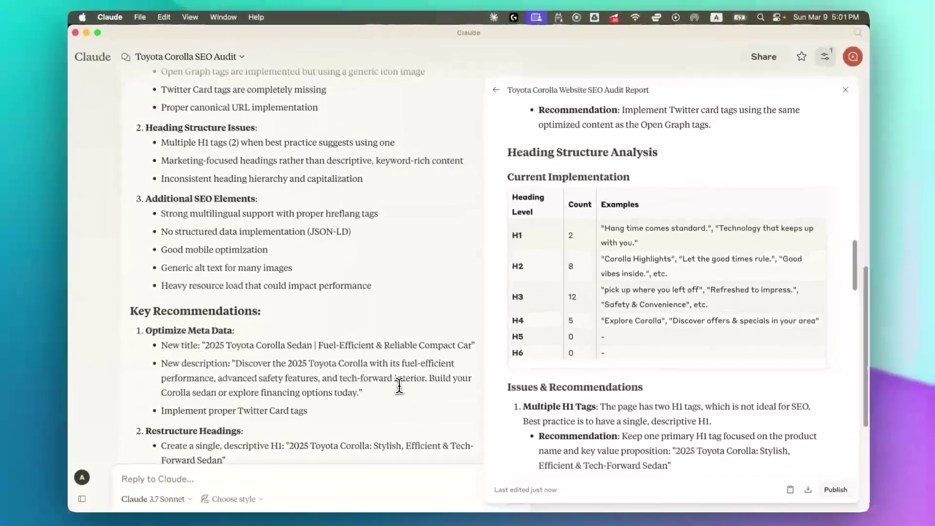
pyautogui.write('visualize heading structure in a nice collapsible ')
pyautogui.write('way using react')
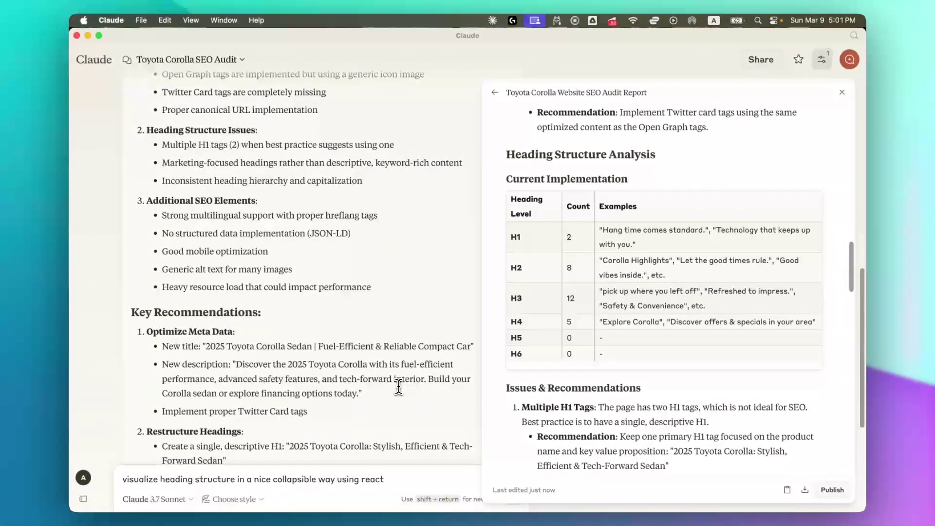
pyautogui.write(' with a nice expericne and flag problems if they exist')
pyautogui.press('Return')
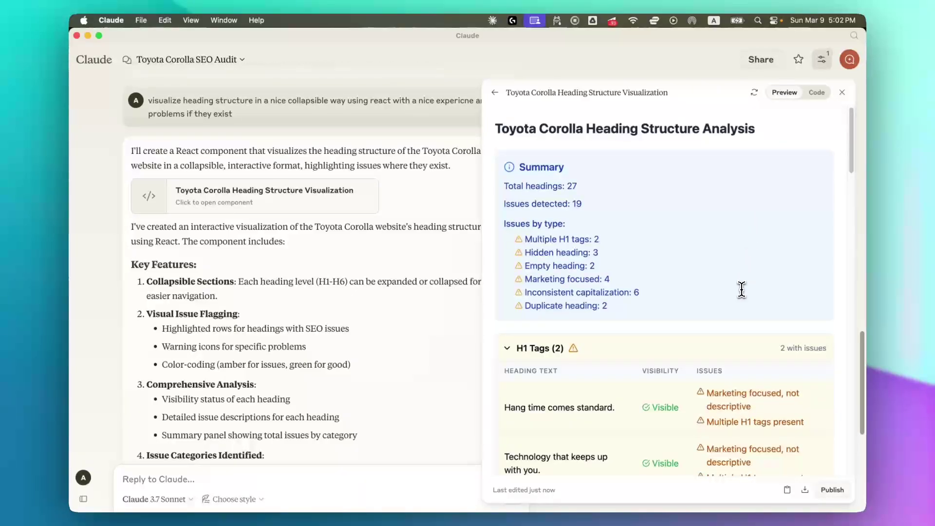
pyautogui.scroll(-2, 741, 289)
pyautogui.scroll(1, 538, 159)
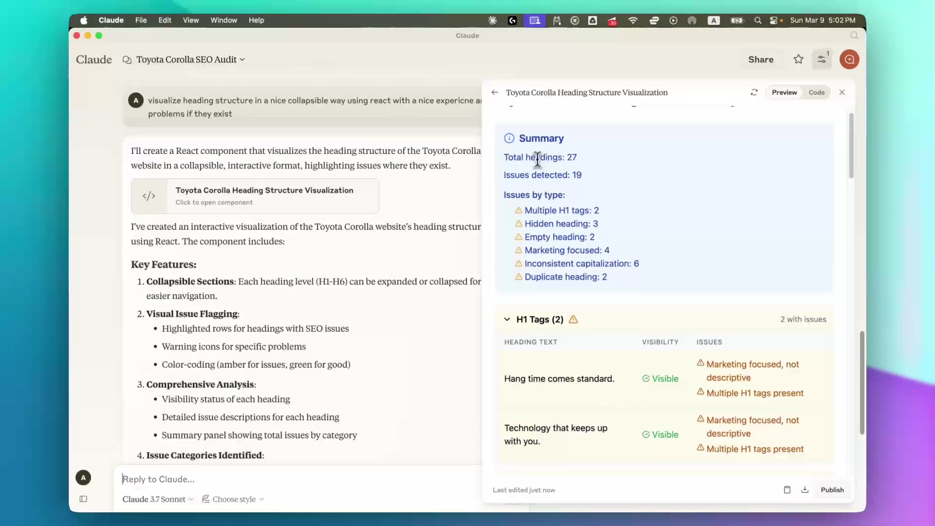
pyautogui.scroll(-9, 660, 308)
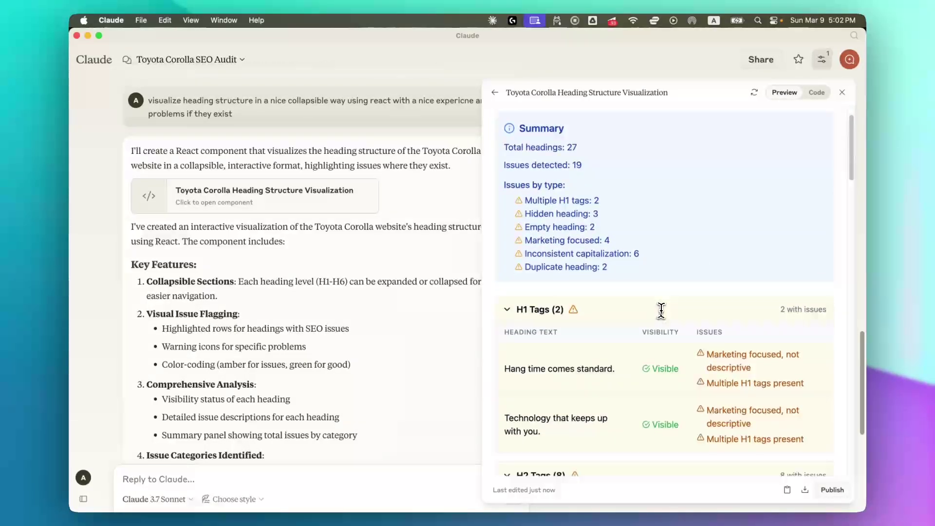
pyautogui.scroll(-1, 560, 273)
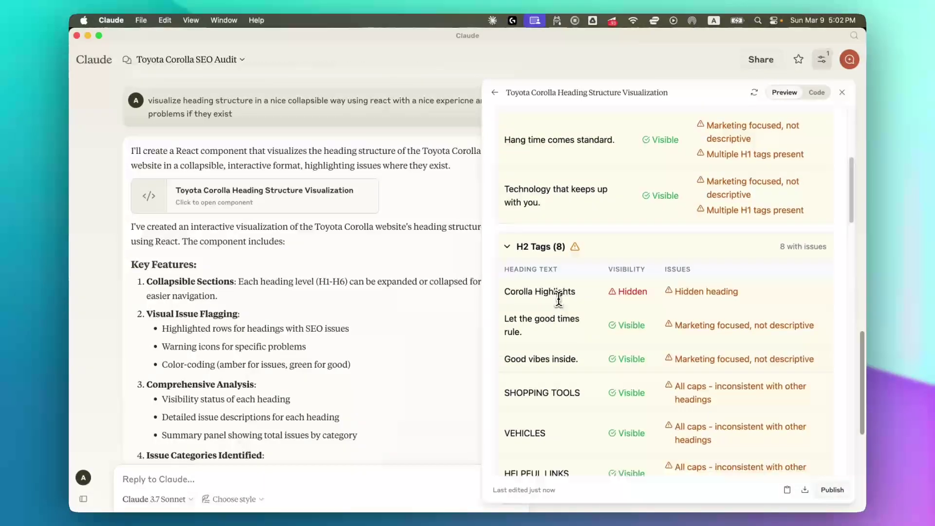
pyautogui.scroll(4, 566, 207)
pyautogui.scroll(-2, 700, 279)
pyautogui.scroll(-8, 700, 279)
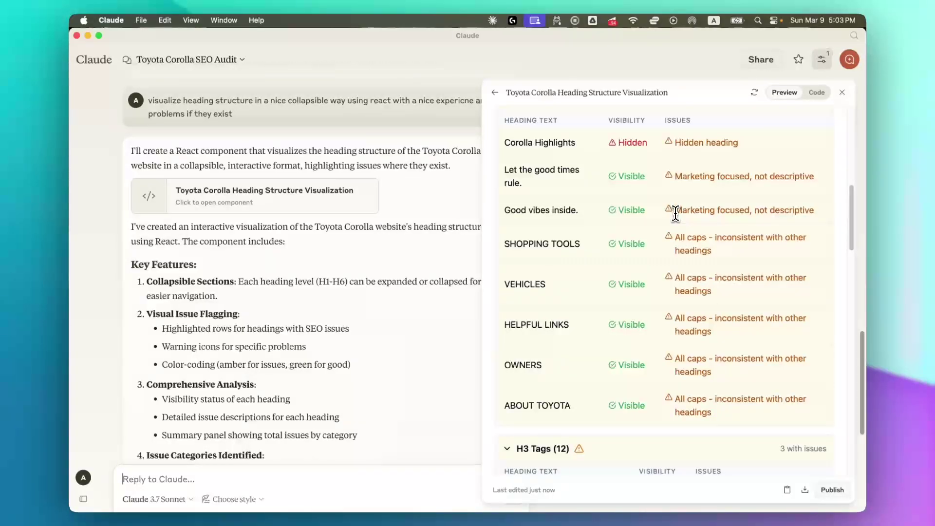
pyautogui.scroll(-10, 772, 210)
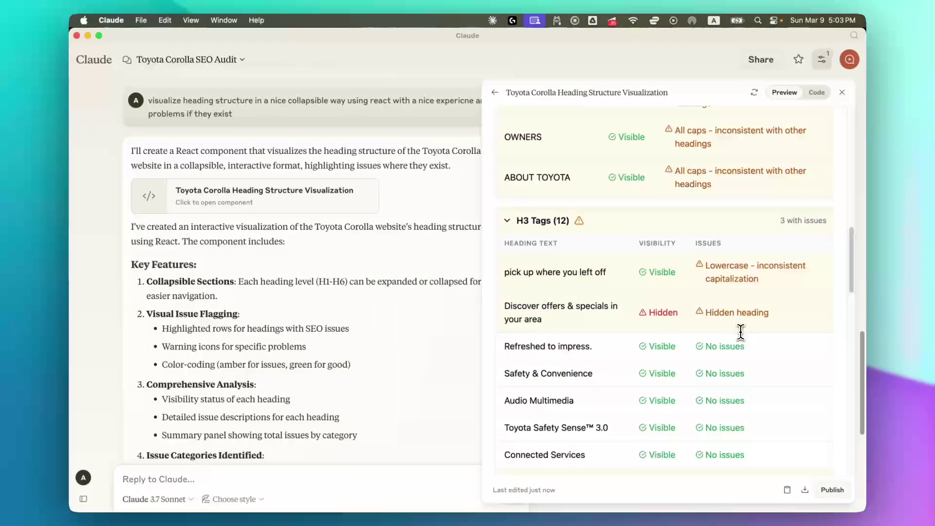
pyautogui.scroll(-3, 778, 302)
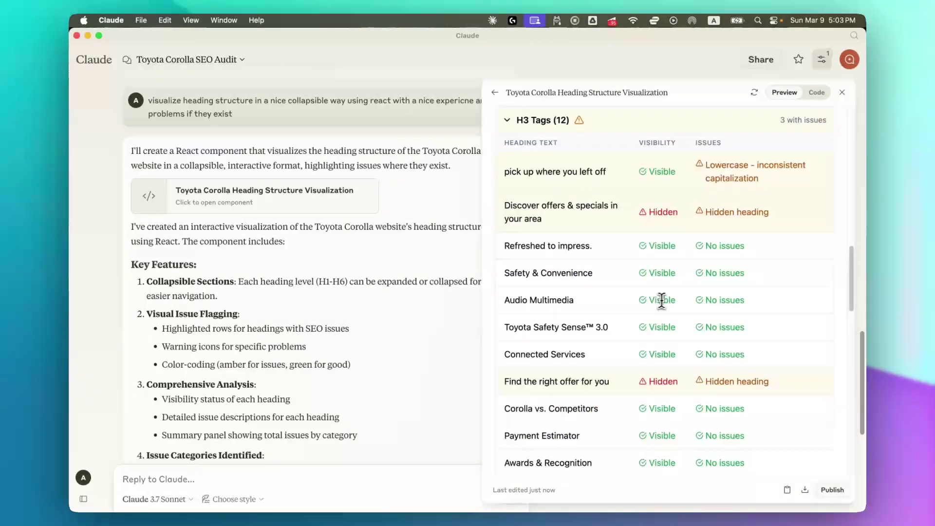
pyautogui.scroll(-10, 661, 300)
pyautogui.scroll(-10, 540, 268)
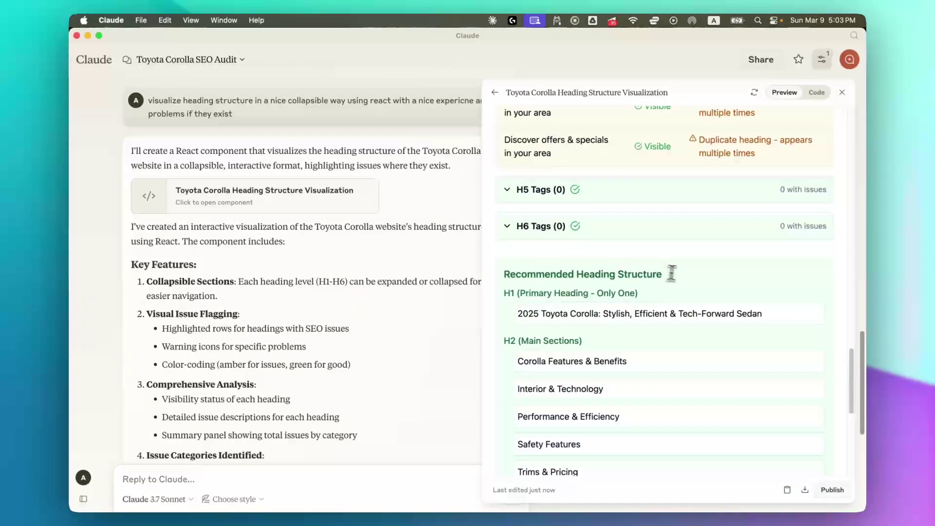
pyautogui.scroll(-2, 671, 273)
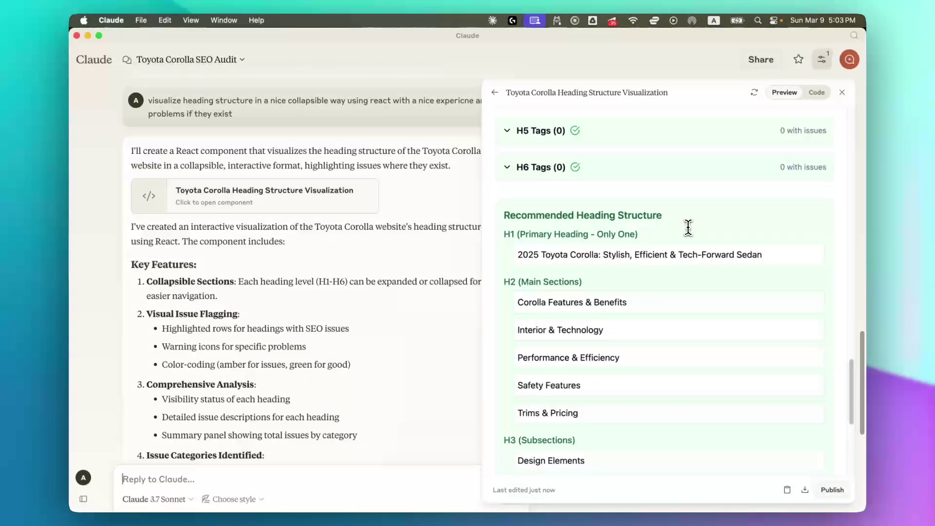
pyautogui.scroll(-3, 677, 233)
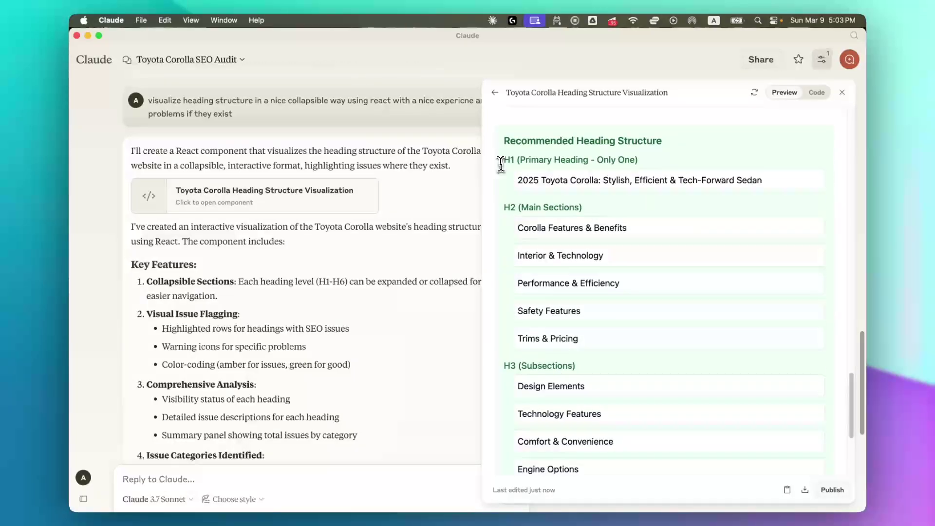
pyautogui.scroll(-1, 674, 281)
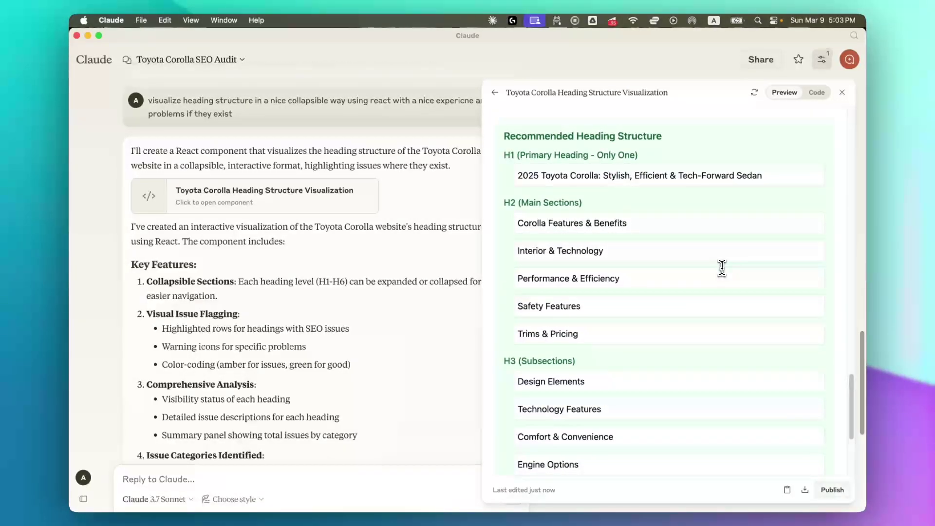
pyautogui.scroll(-4, 721, 267)
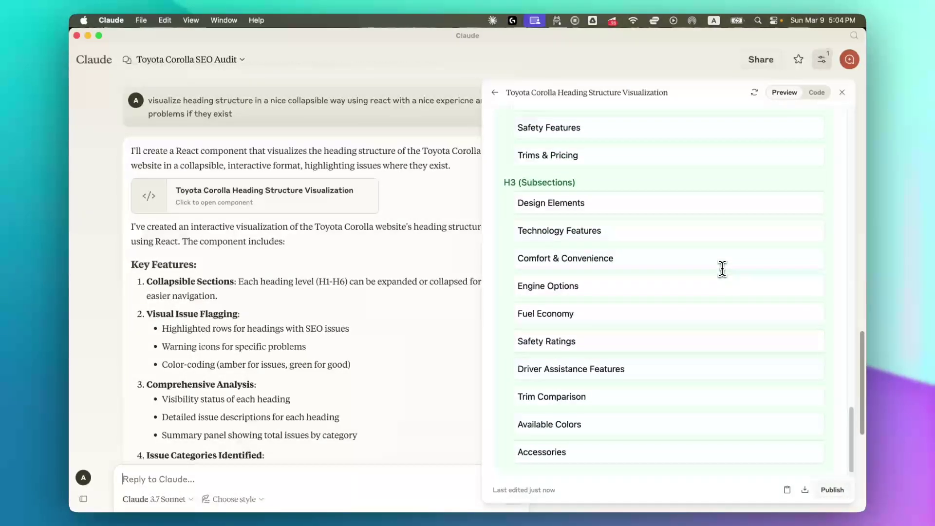